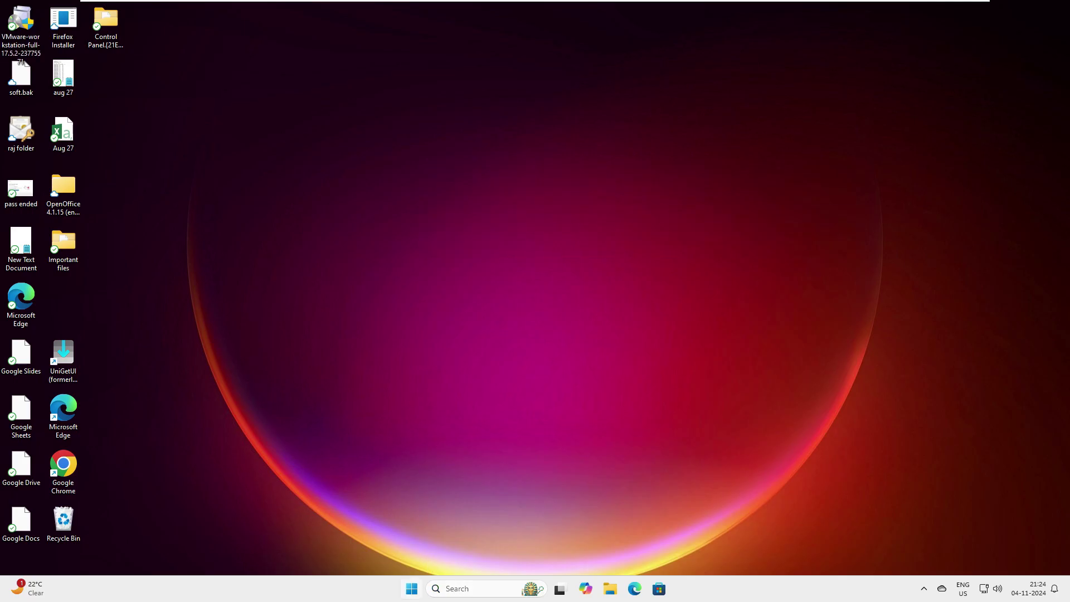
Step: Try to launch Remote Desktop Connection by running the mstsc command from the Run dialog
right_click(411, 589)
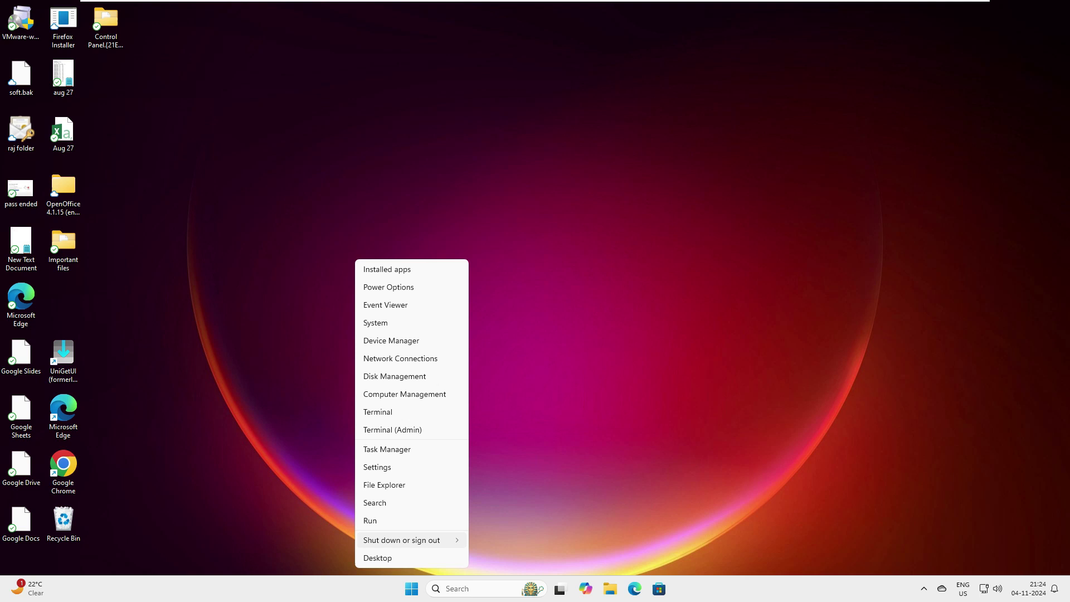
key(Up)
key(Return)
text(m)
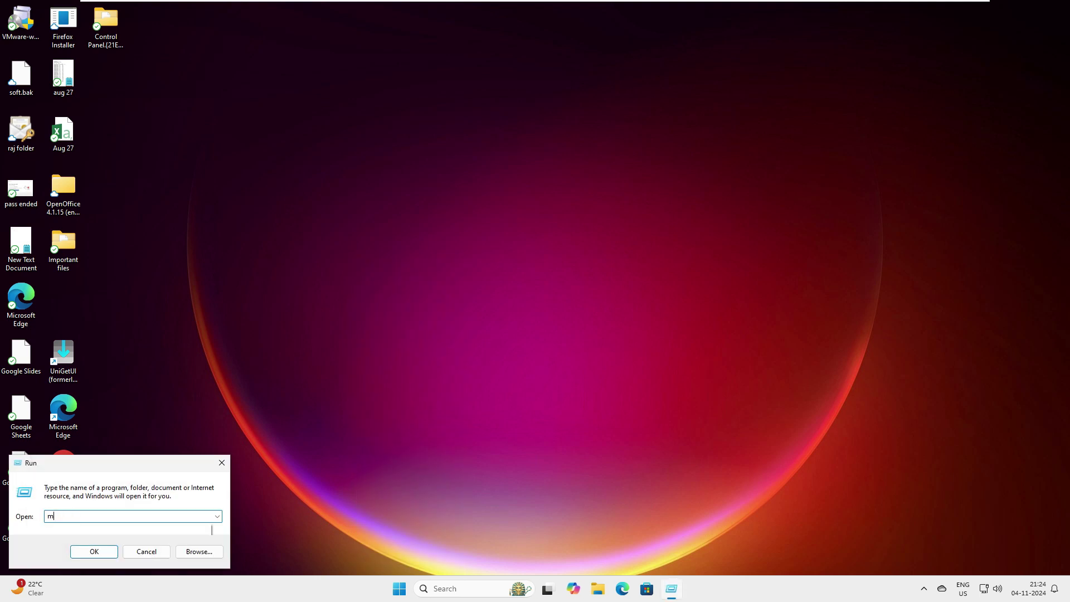
text(stsc)
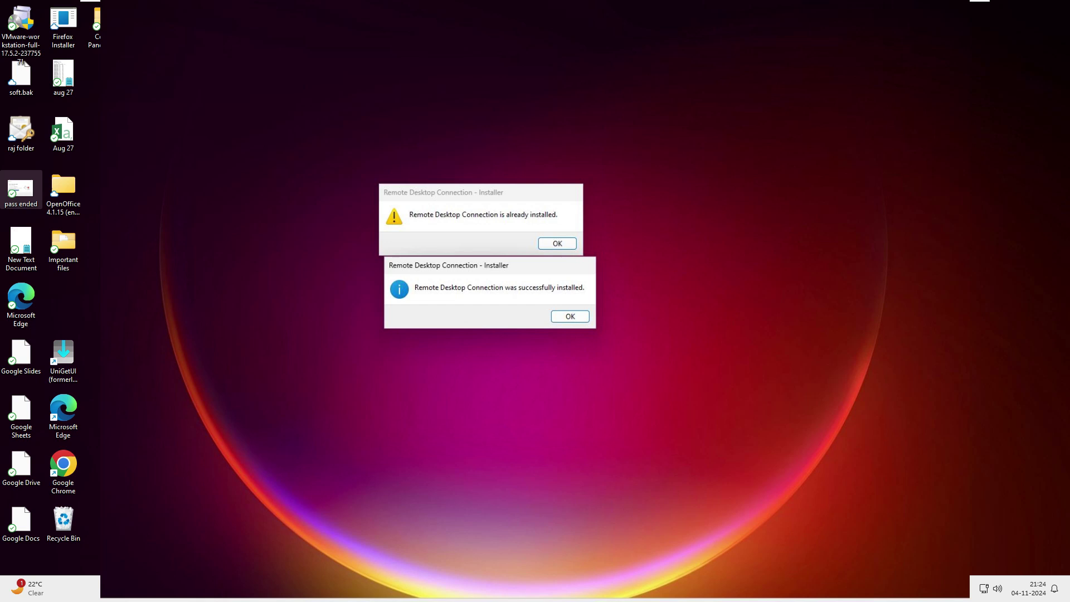
key(Return)
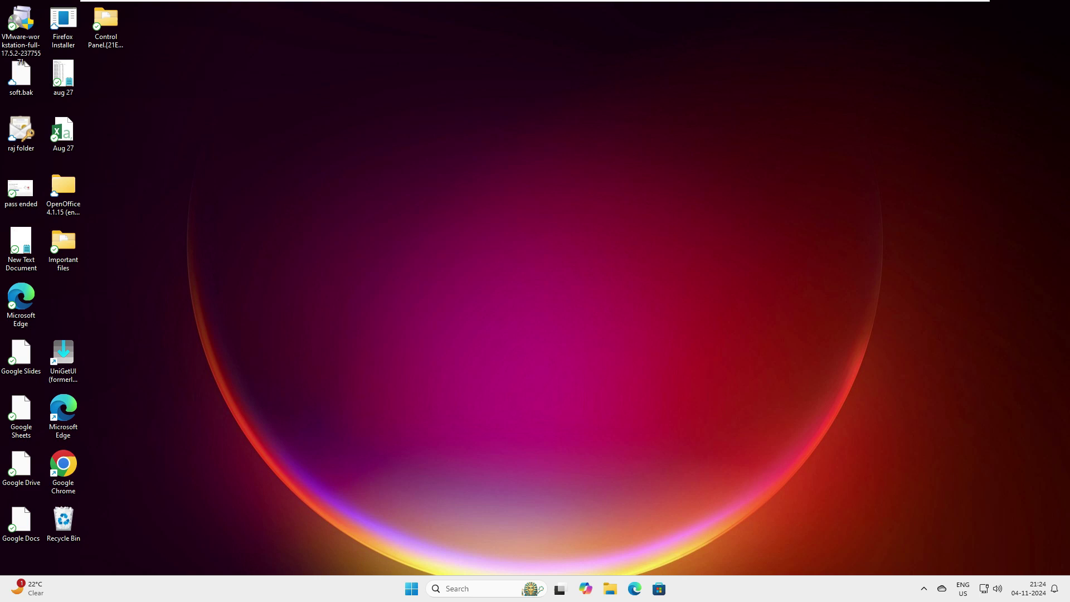
Step: Search Windows for "rdp" and dismiss the search results
key(super)
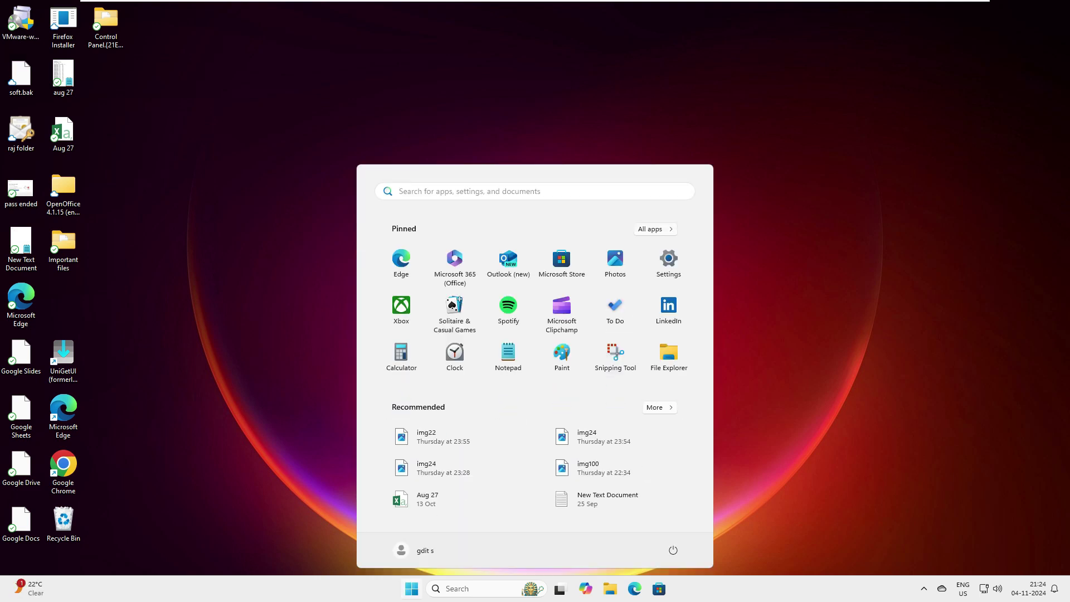
text(r)
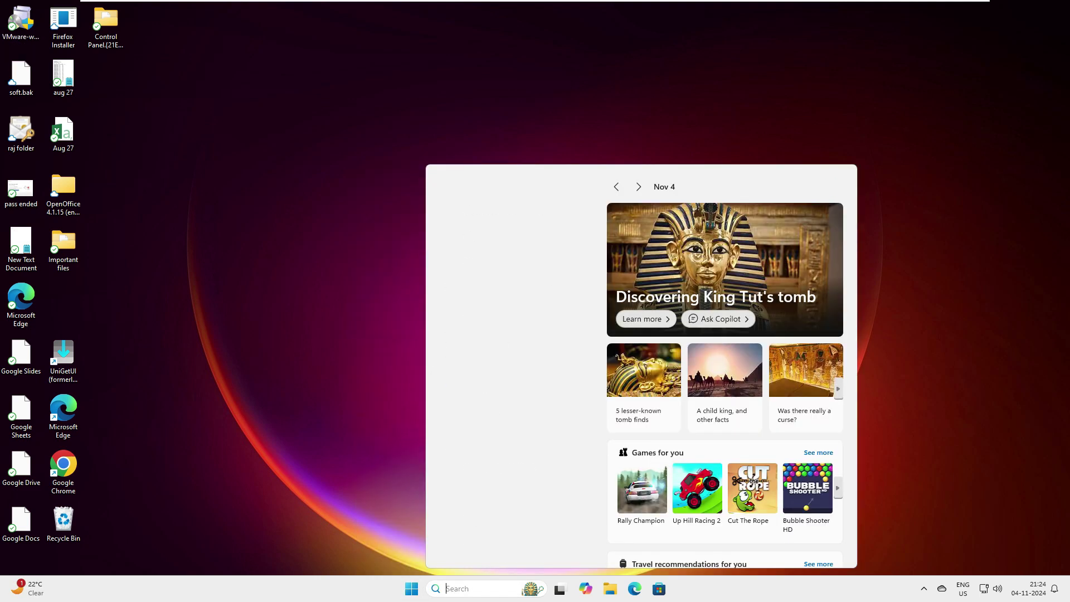
text(dp)
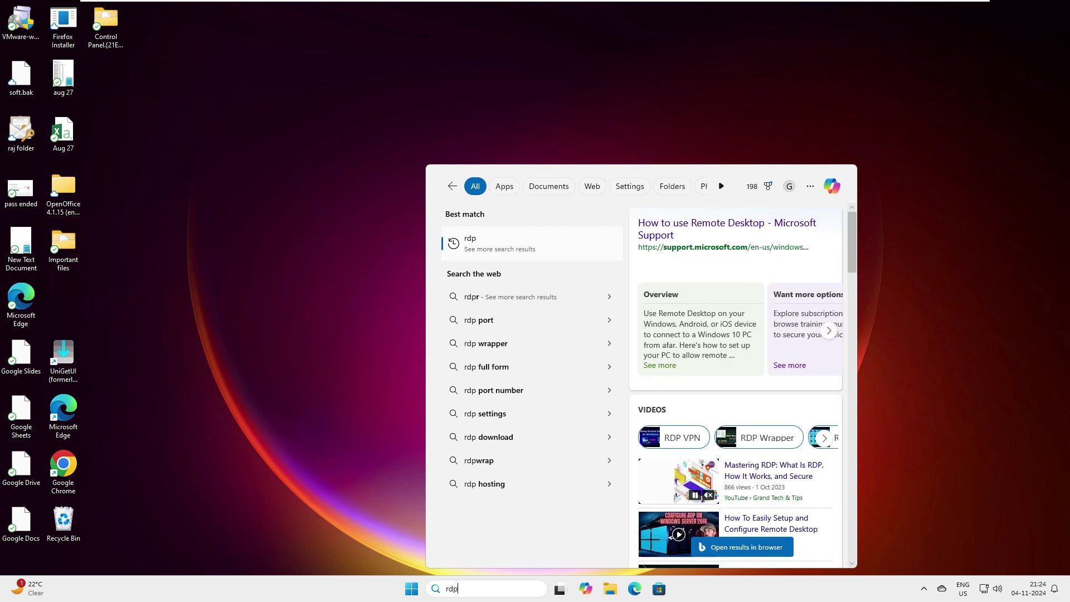
key(Escape)
Step: Run mstsc again from the Run dialog, dismiss the resulting message and close the reopened Run dialog
key(super+x)
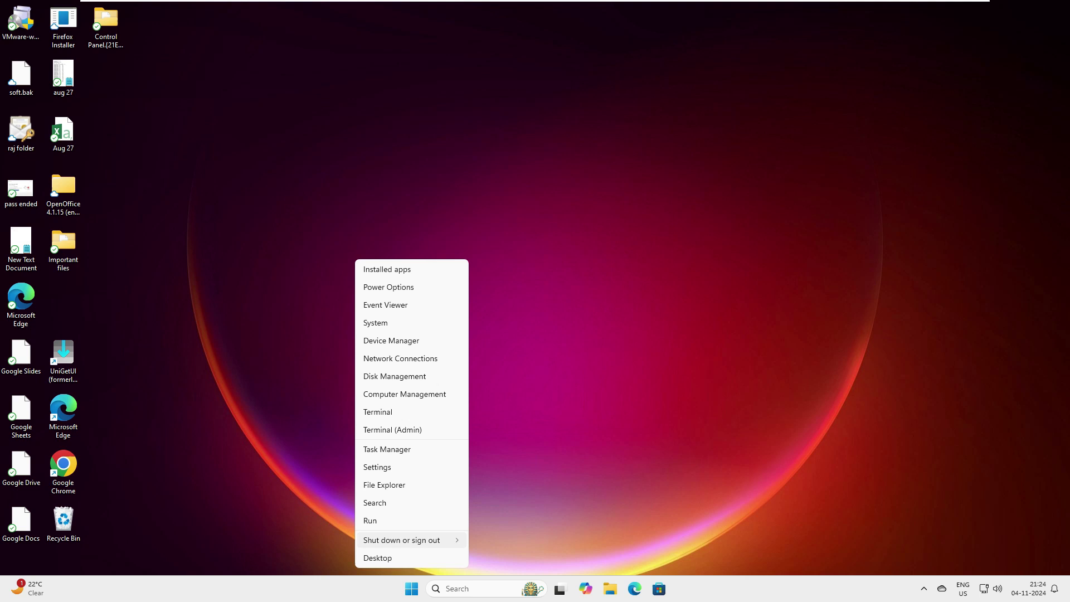
key(Up)
key(Return)
text(m)
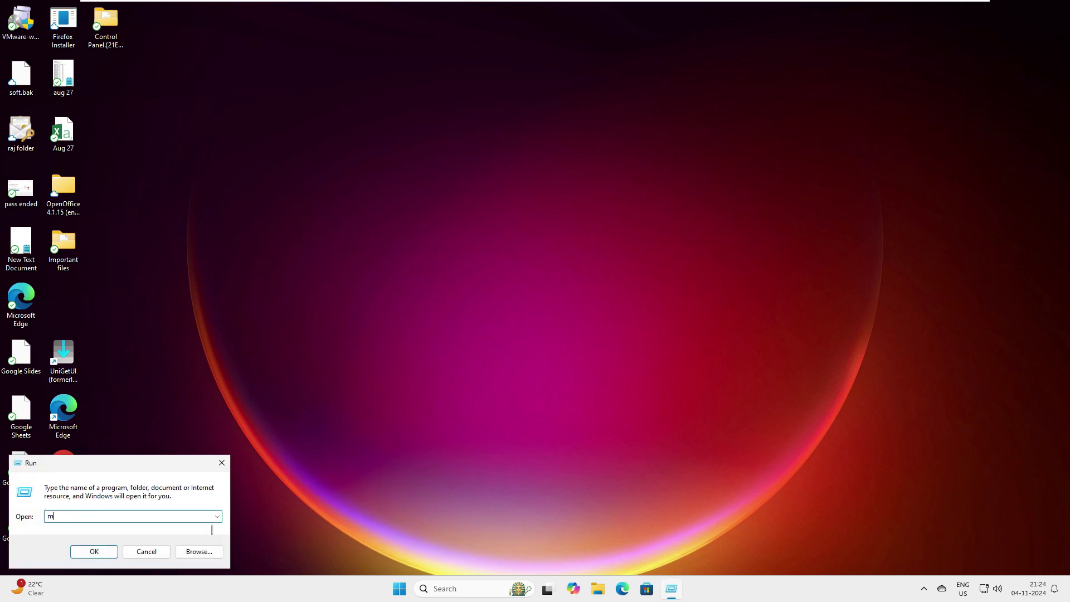
text(stsc)
key(Return)
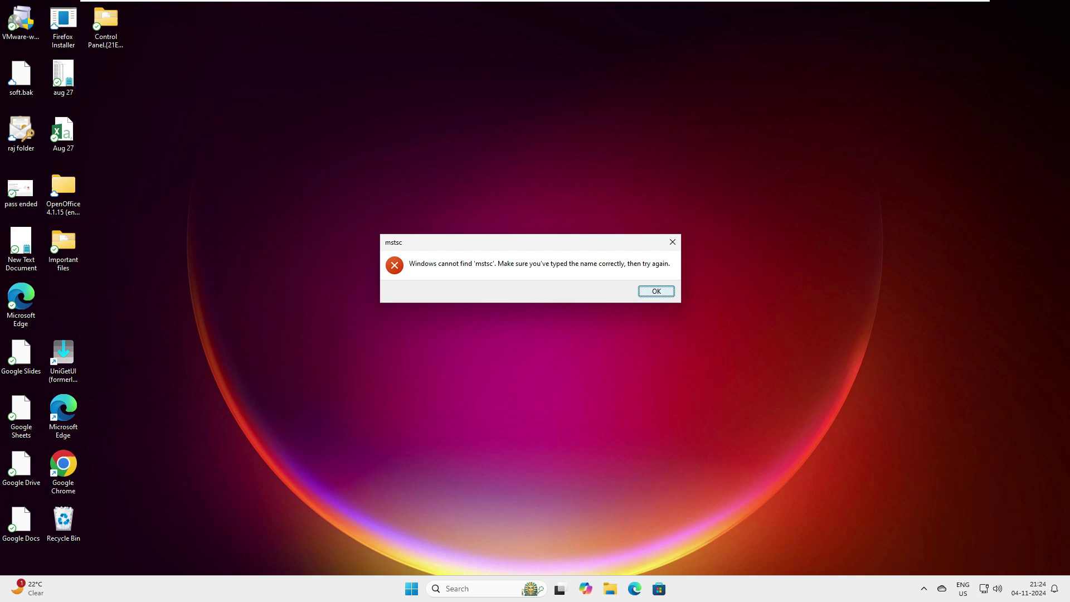
key(Return)
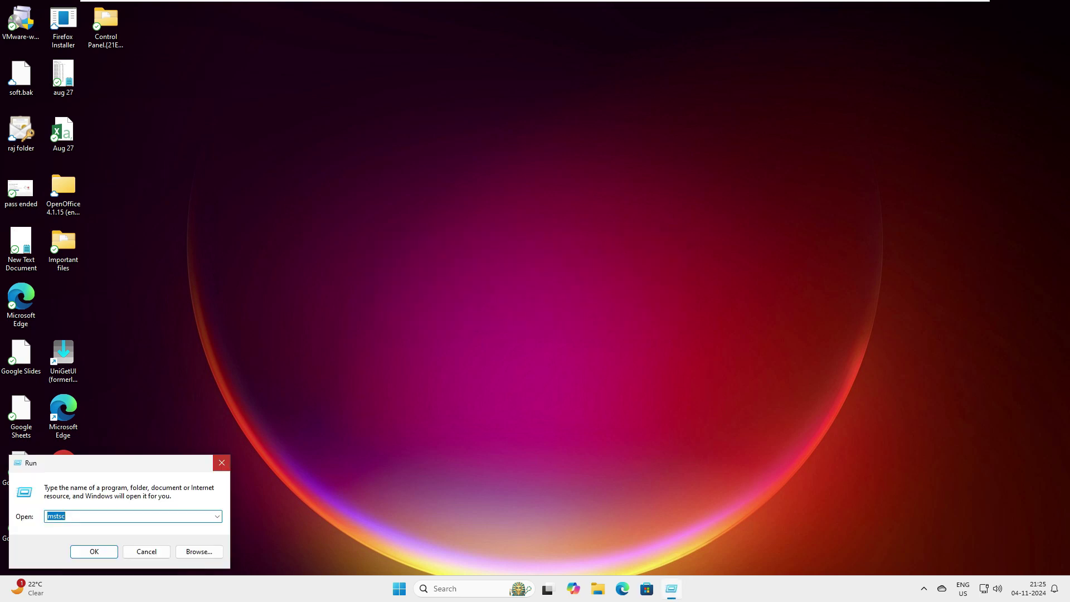
click(221, 463)
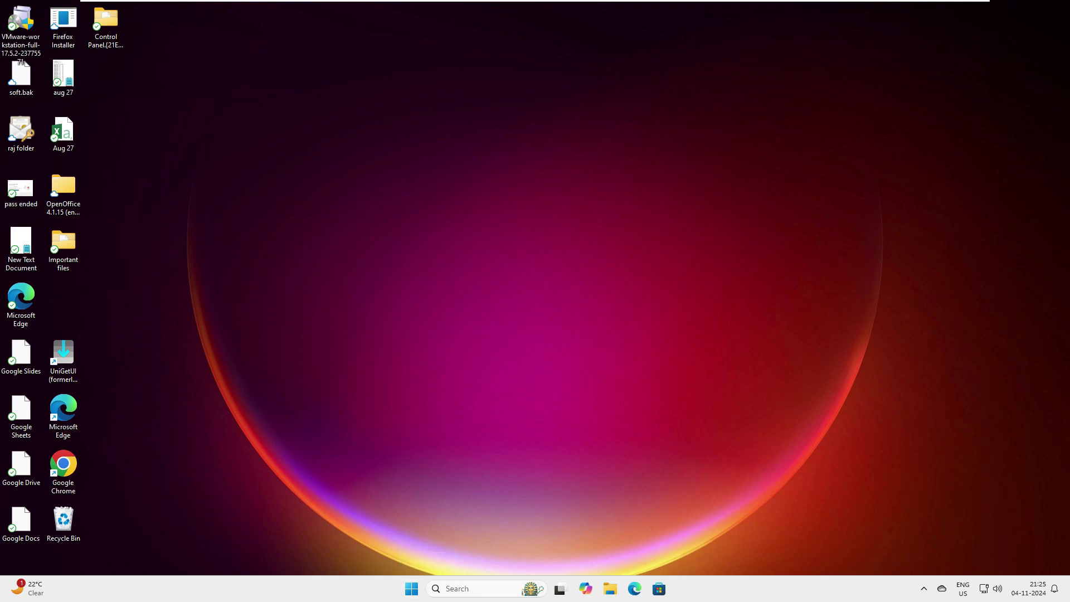
Step: Open Programs and Features with the appwiz.cpl command, reopen the Run dialog to display that command, and return to the program list
key(super+x)
key(r)
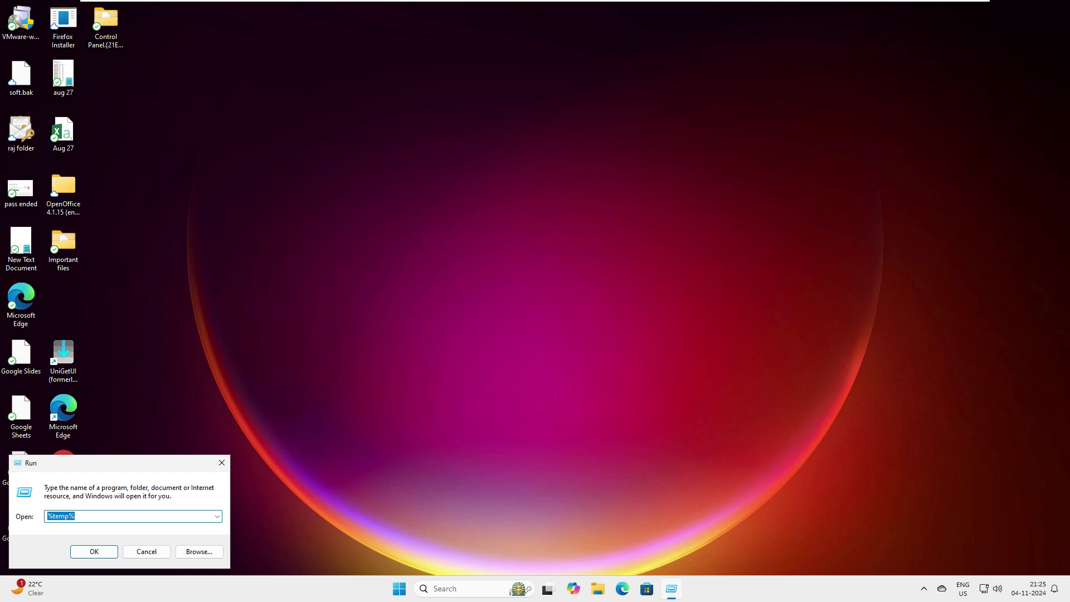
key(Return)
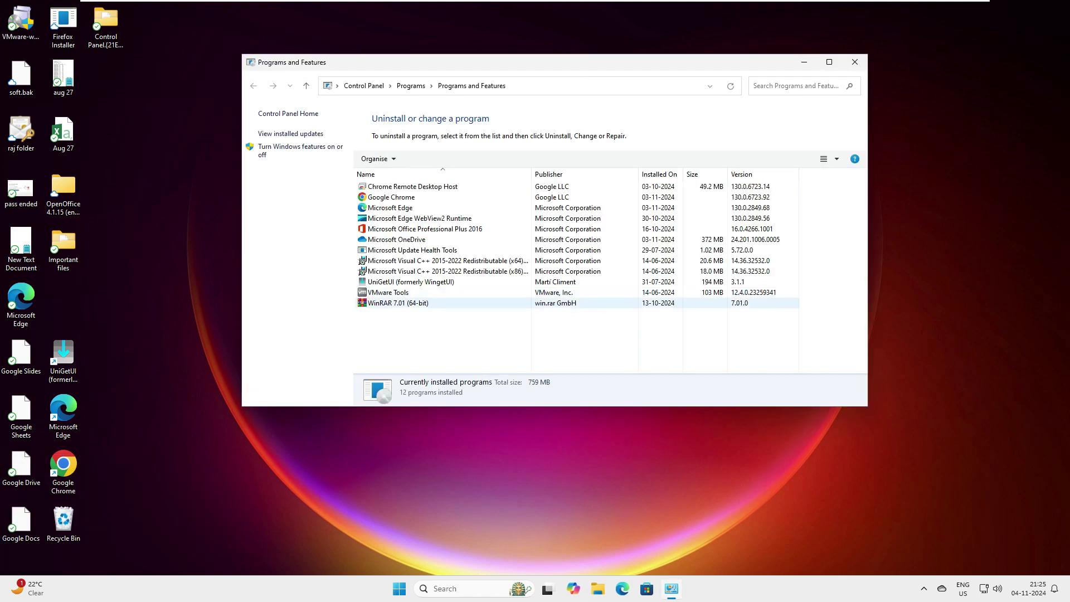
key(super+x)
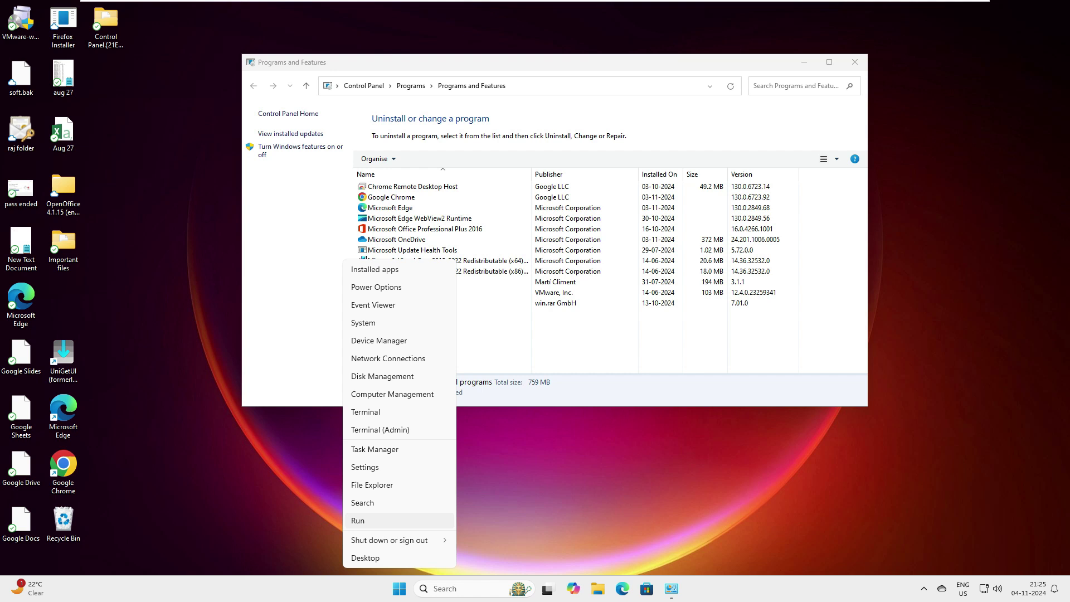
key(r)
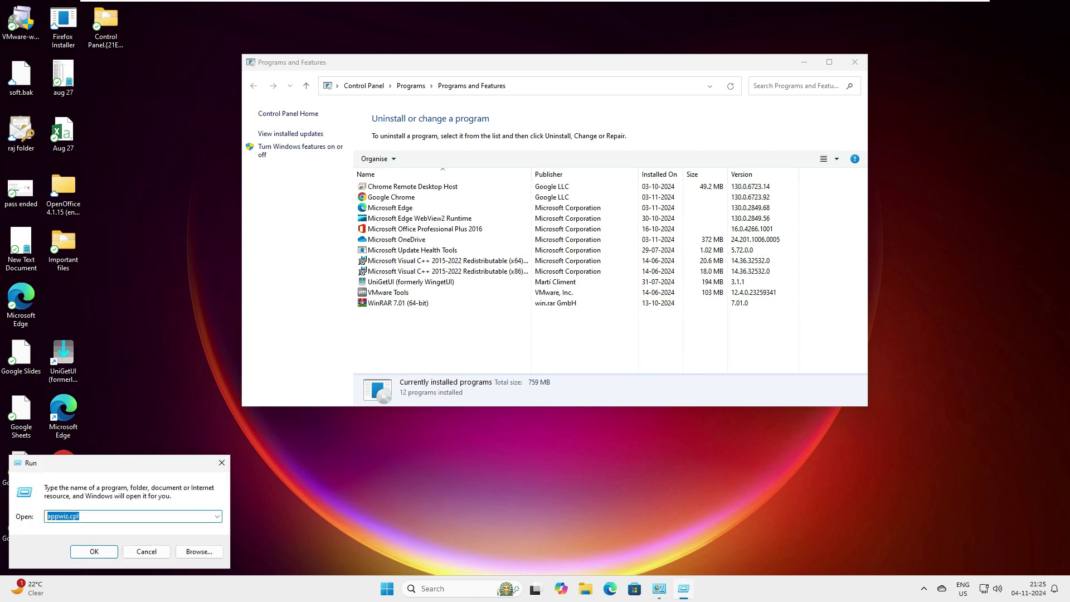
click(80, 516)
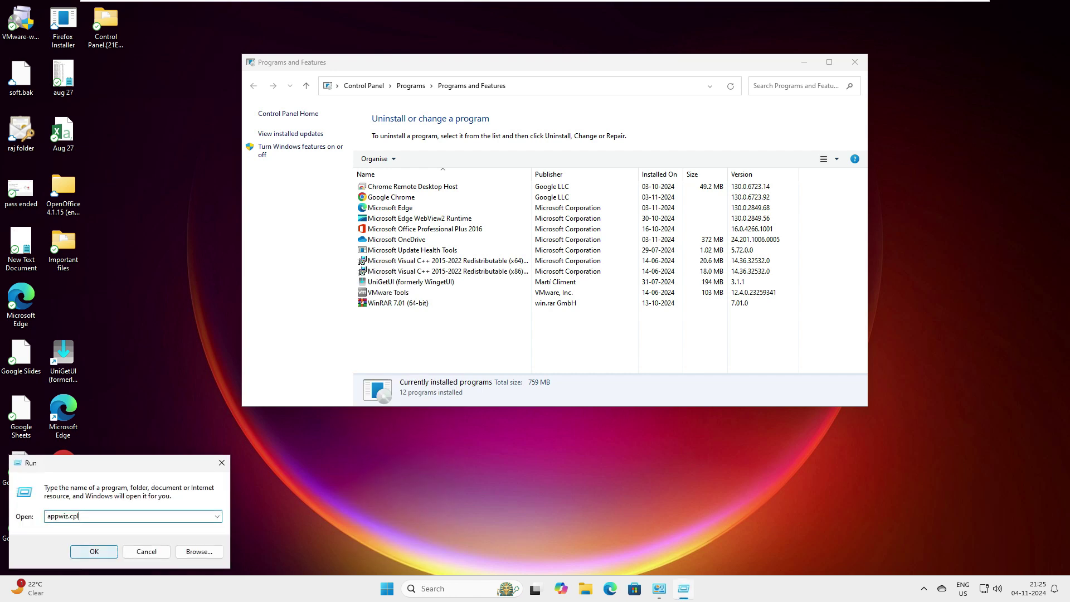
key(alt+Tab)
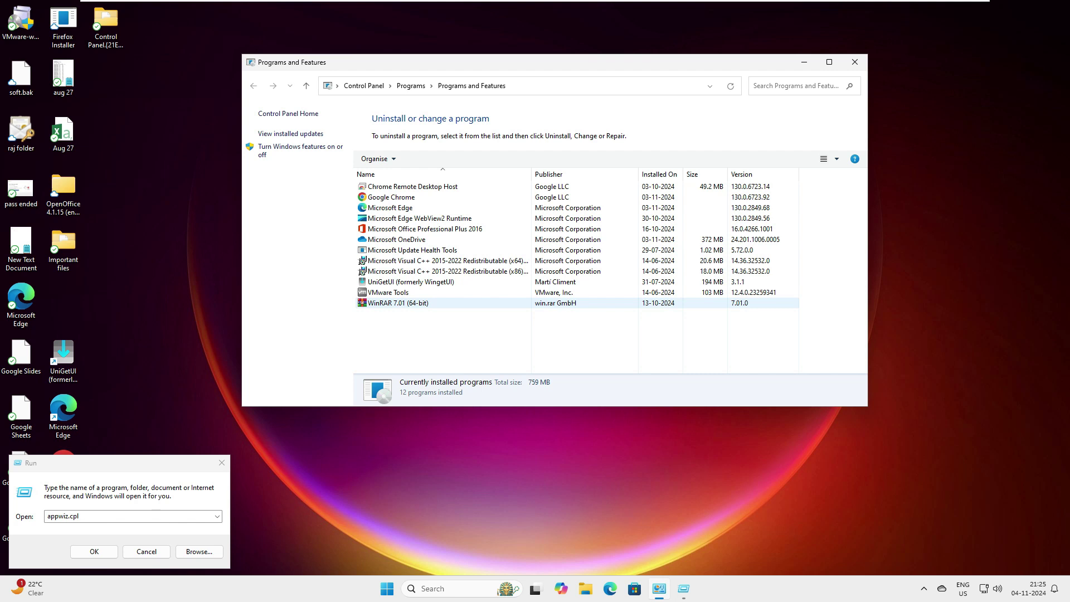
Step: Look through the installed programs, from WinRAR up to Chrome Remote Desktop Host, for a Remote Desktop Connection entry
click(398, 303)
key(Up)
key(Up)
key(Up)
key(Up)
key(Up)
key(Up)
key(Up)
key(Up)
key(Up)
key(Up)
key(Down)
key(Down)
key(Down)
key(Down)
key(Down)
key(Down)
key(Down)
key(Down)
key(Down)
key(Down)
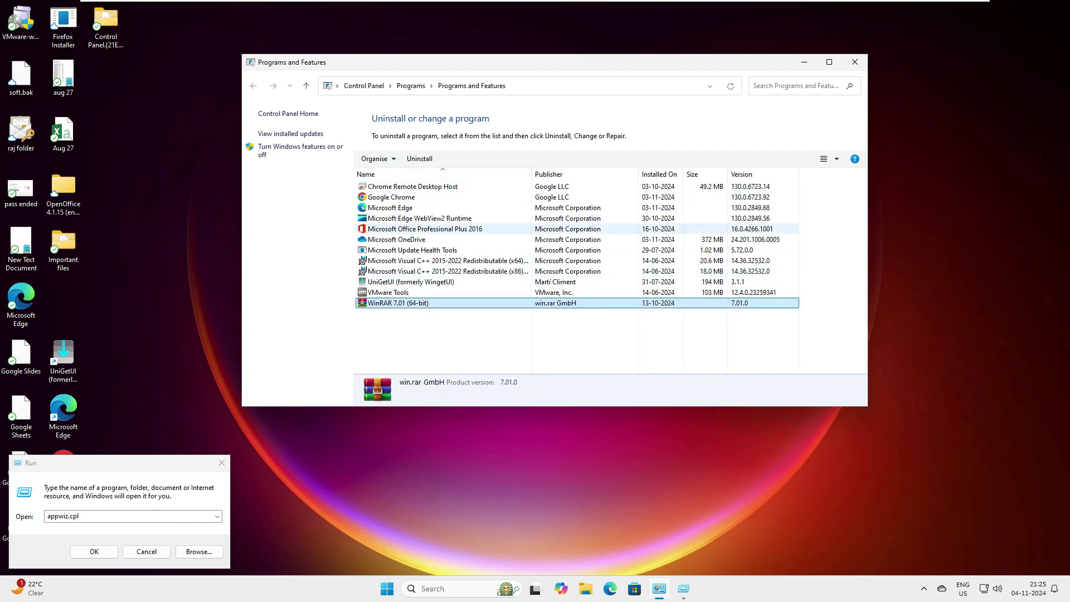
key(Up)
key(Up)
key(Up)
key(Up)
key(Up)
key(Up)
key(Up)
key(Up)
key(Up)
key(Up)
key(Up)
key(Down)
key(Down)
key(Down)
key(Down)
key(Down)
key(Down)
key(Down)
key(Down)
key(Down)
key(Up)
key(Up)
key(Up)
key(Up)
key(Up)
key(Up)
key(Up)
key(Up)
key(Up)
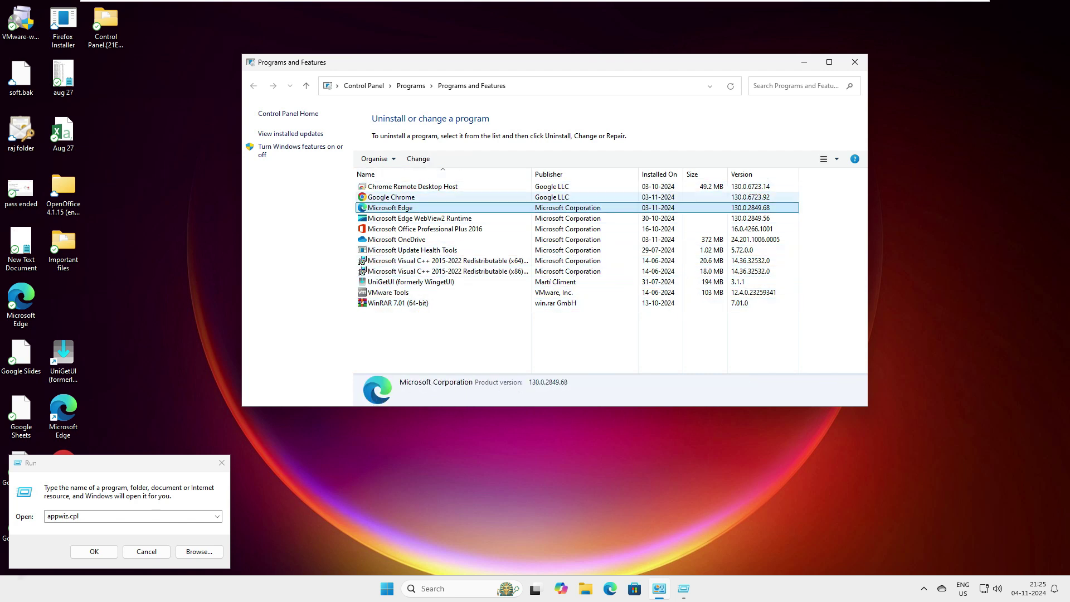
click(425, 228)
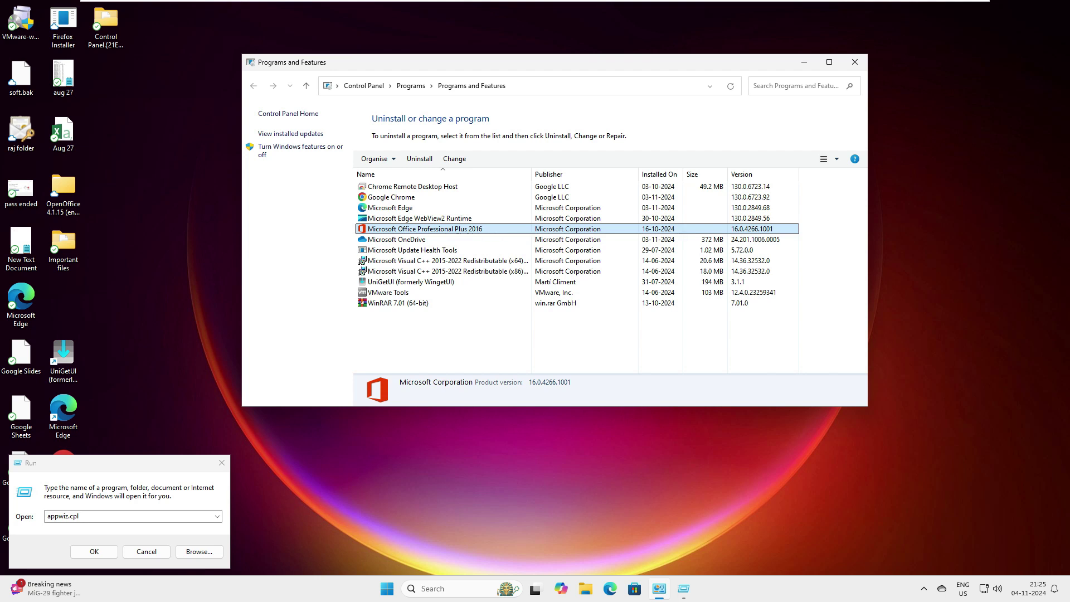
click(412, 250)
click(410, 282)
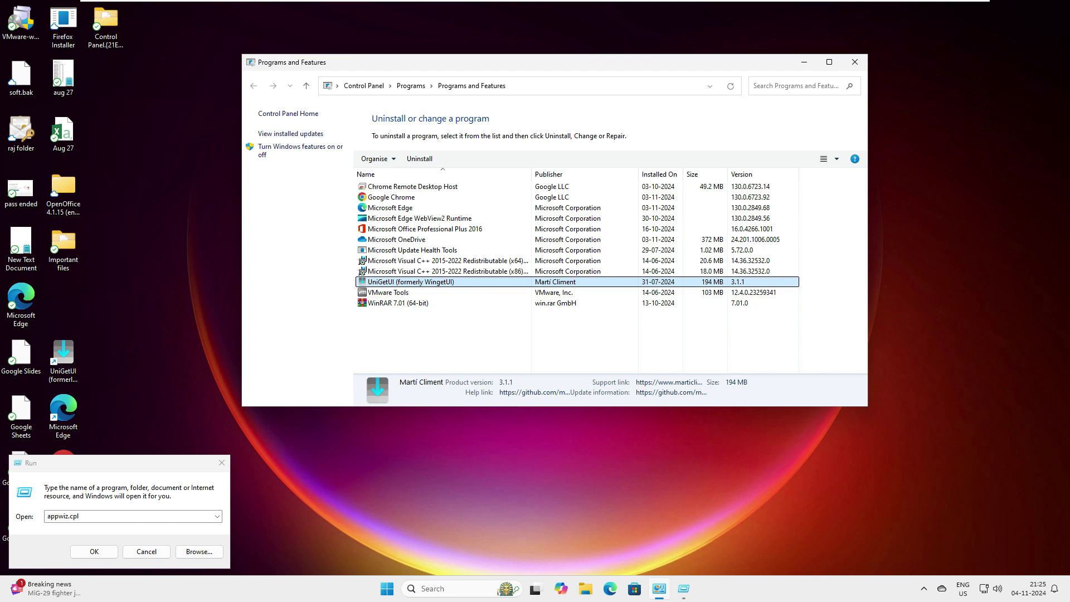
click(447, 271)
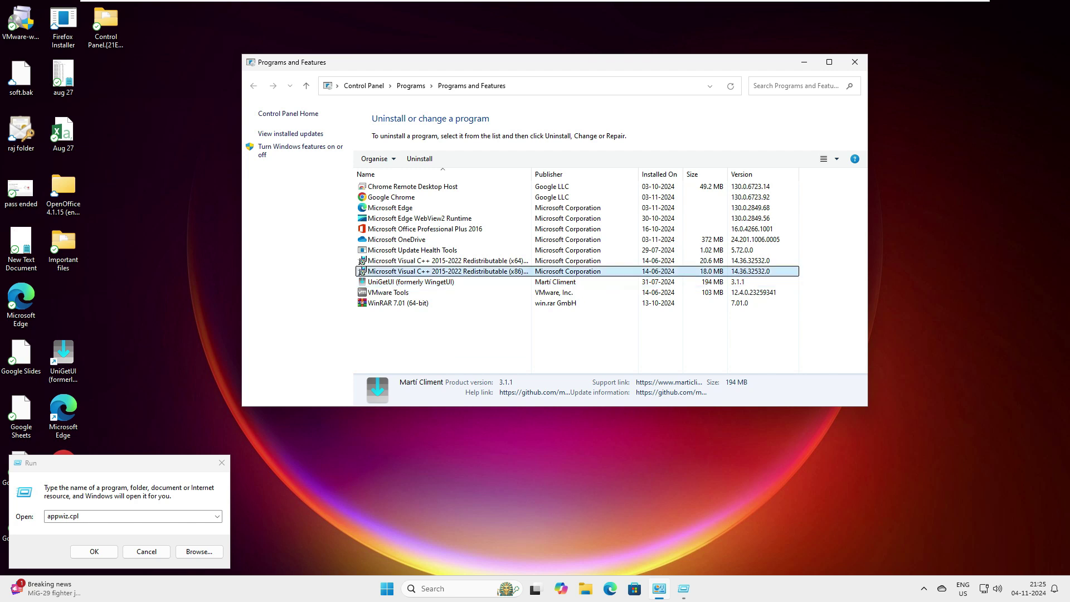
click(412, 250)
click(424, 228)
click(419, 218)
click(412, 186)
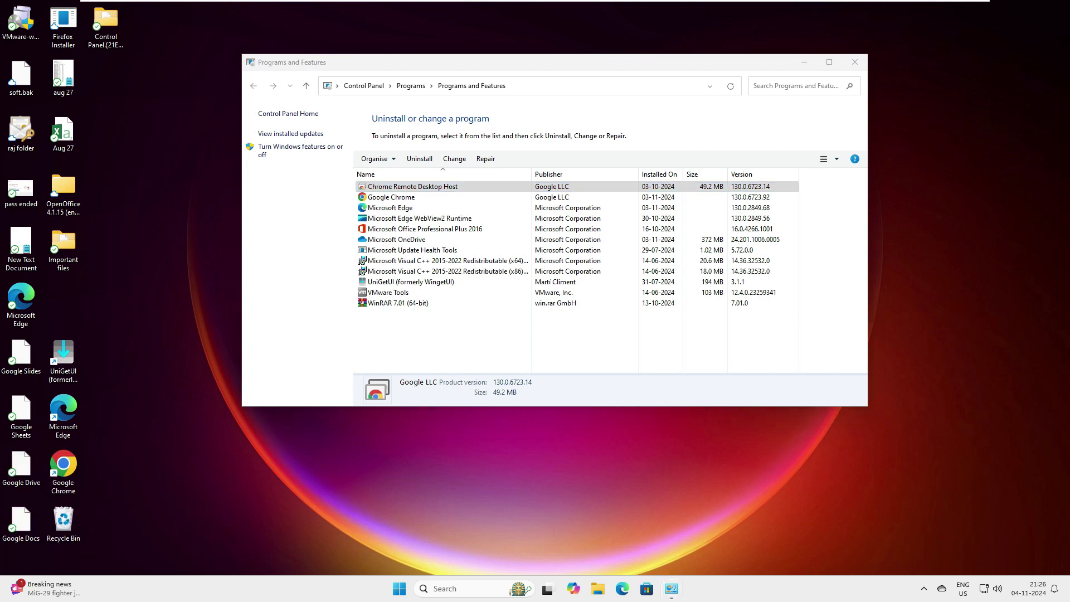
Step: Switch to Google Chrome, search for "microsoft rdp reinstall" and open the Microsoft Learn article "Uninstall and reinstall Remote Desktop Connection"
double_click(63, 468)
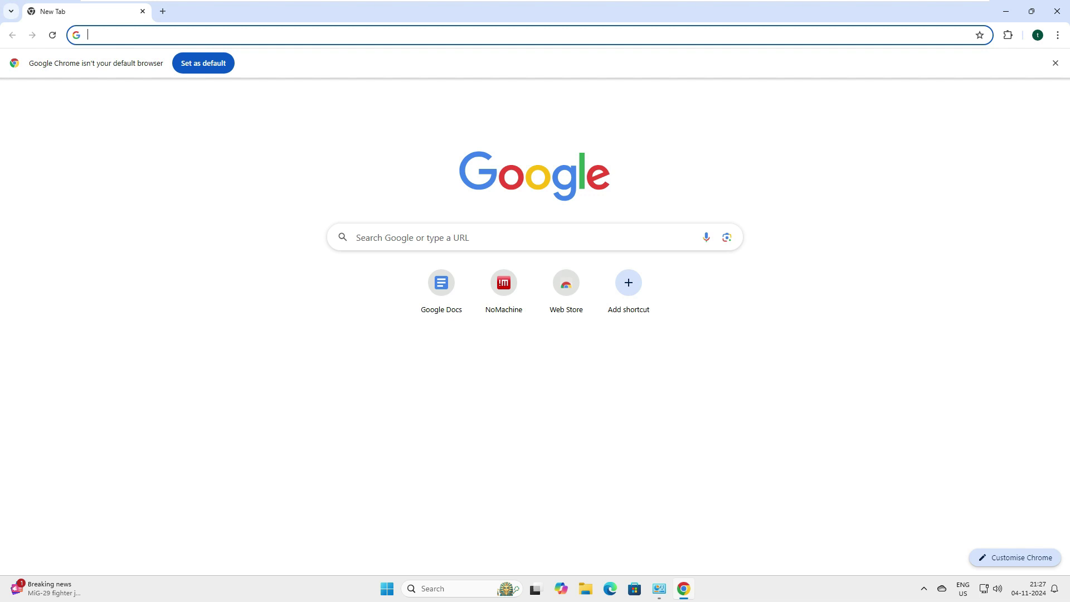
click(411, 238)
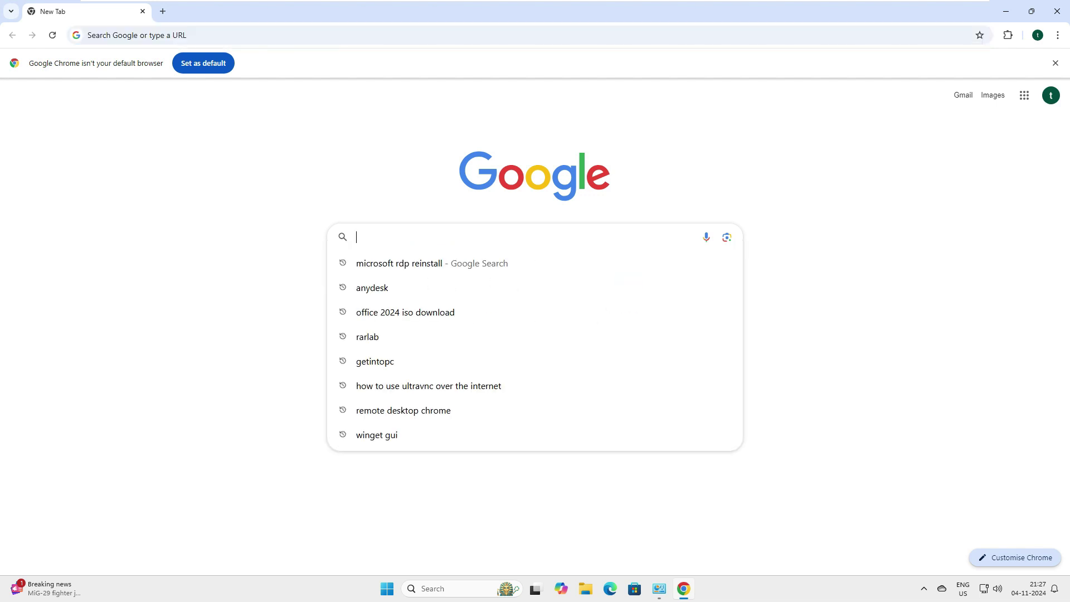
click(399, 263)
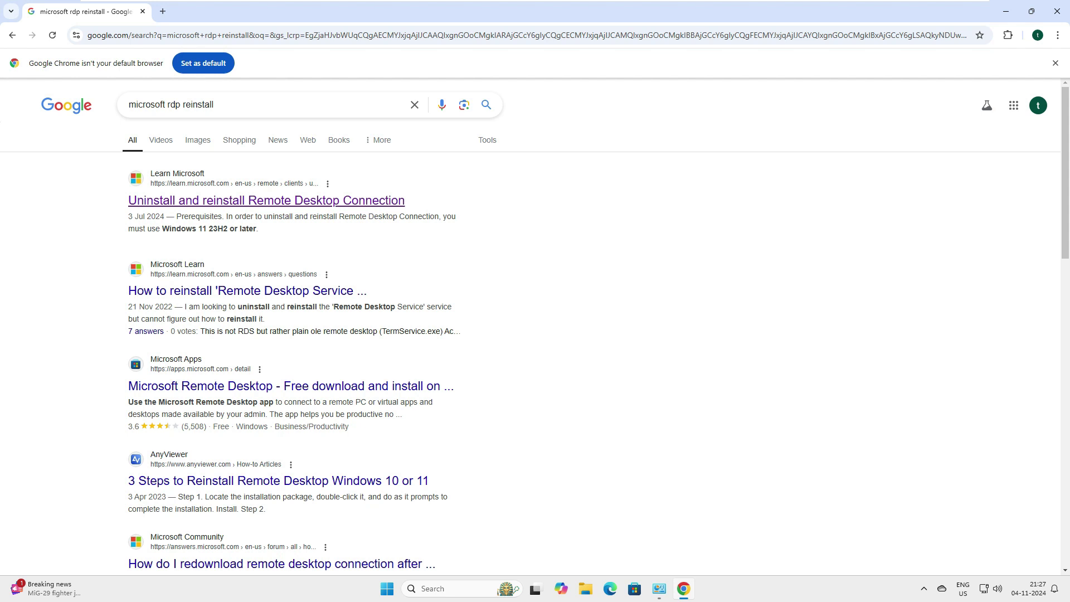
drag(407, 200, 127, 201)
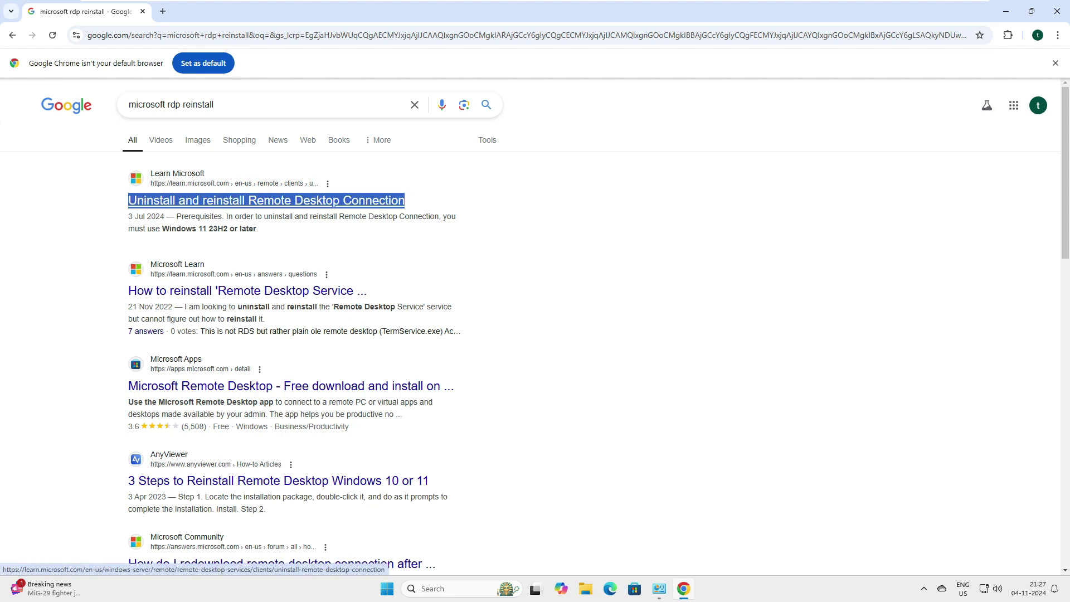
click(390, 201)
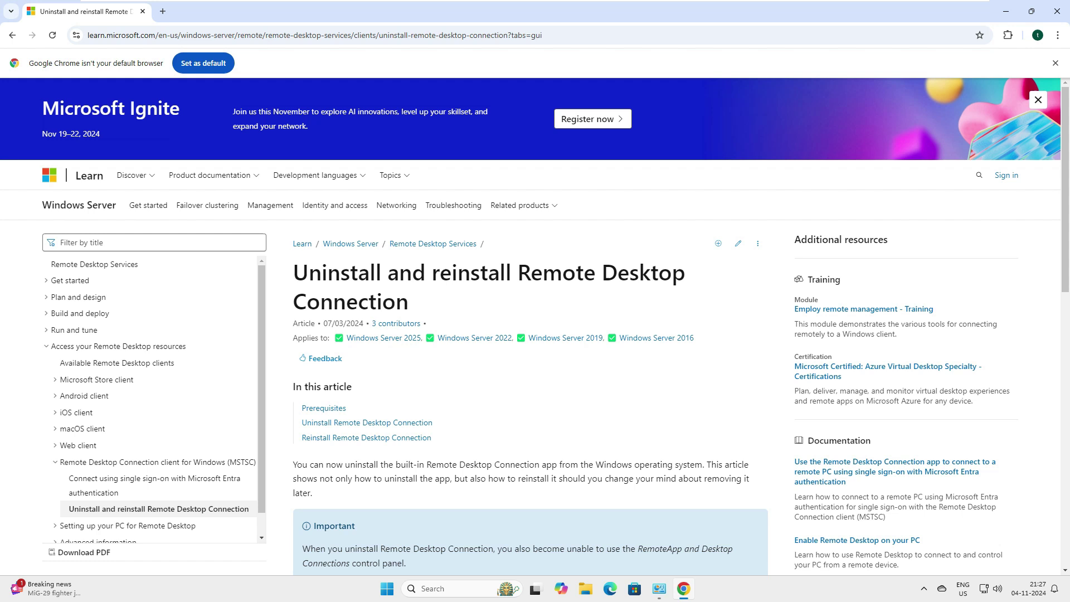
Step: Examine the article's title and date, and the installer download links in the Reinstall Remote Desktop Connection section
drag(42, 108, 179, 109)
drag(294, 272, 410, 301)
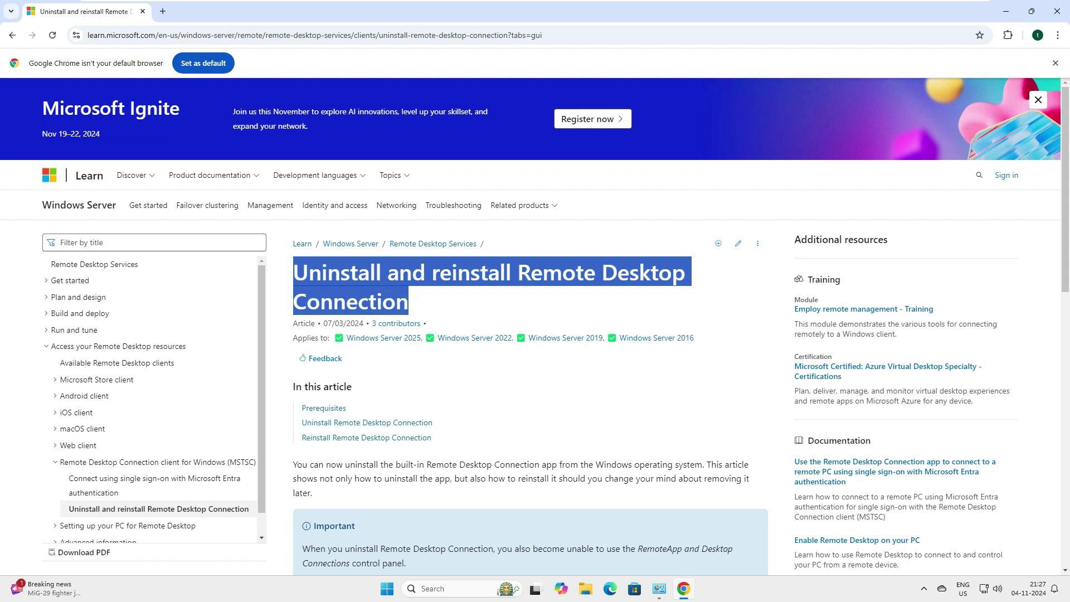
drag(327, 323, 360, 323)
scroll(529, 335, down, 13)
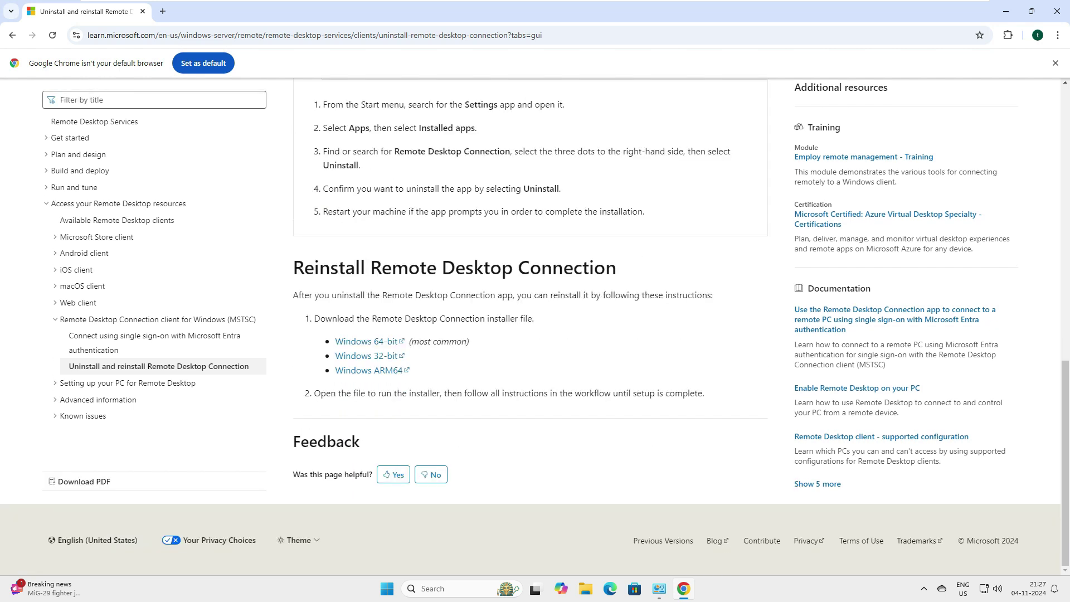
drag(314, 268, 530, 268)
drag(403, 370, 334, 341)
click(333, 341)
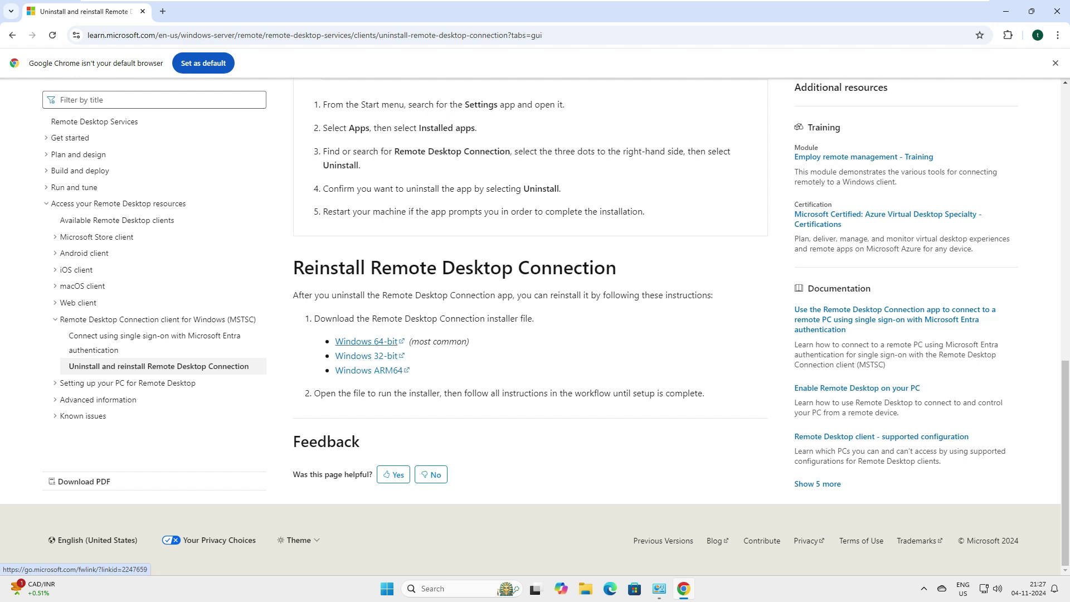
Step: Download the Windows 64-bit Remote Desktop Connection installer and run it, allowing it to make changes to the device
click(367, 341)
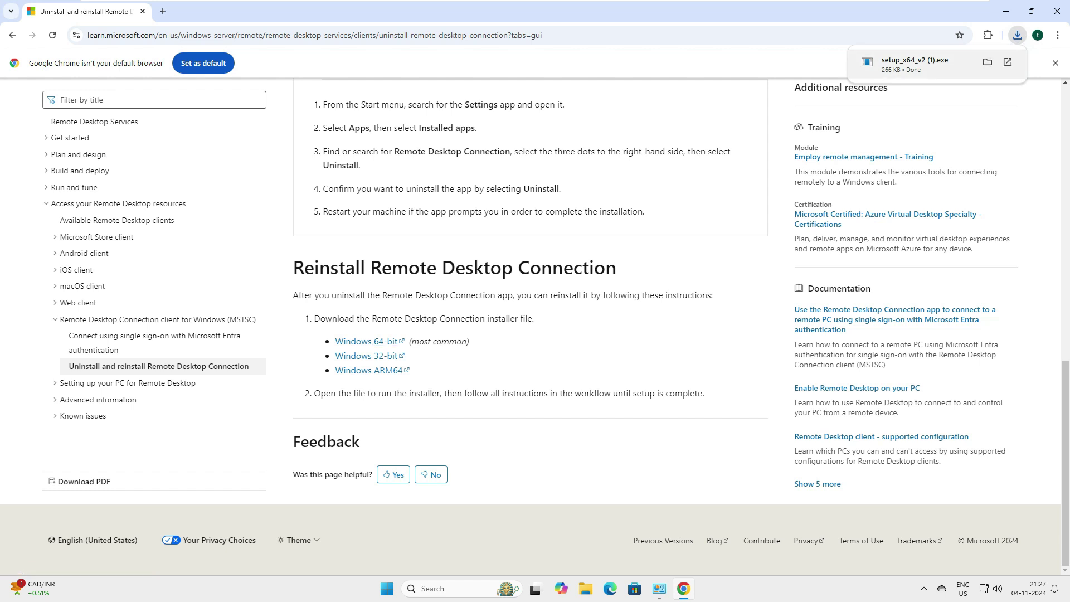
click(914, 62)
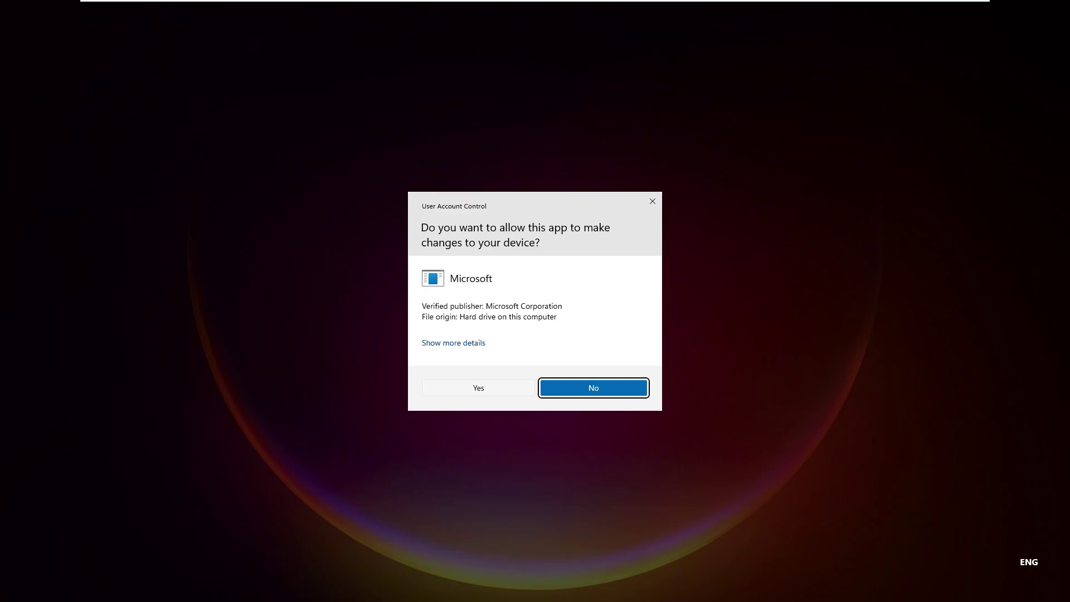
click(478, 388)
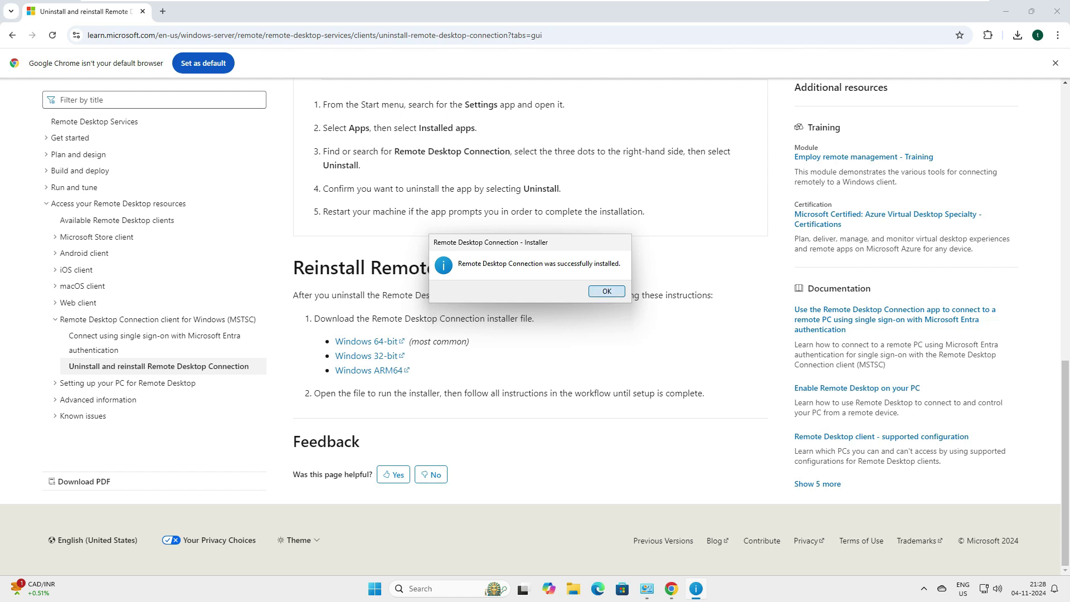
Step: Dismiss the installer's completion message, refresh the installed programs list in Programs and Features and select Remote Desktop Connection
key(Return)
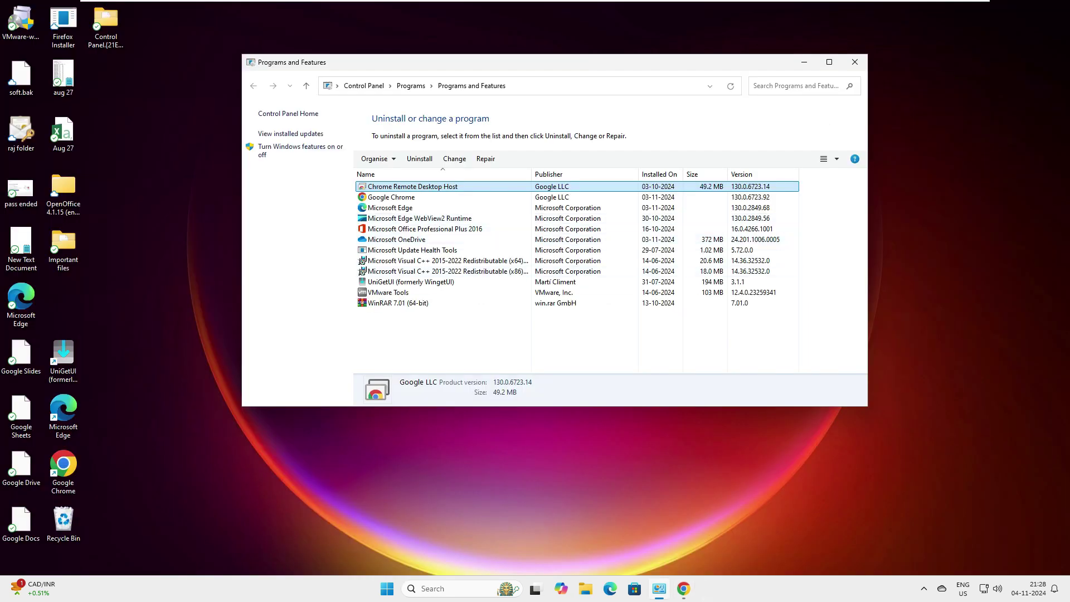
right_click(689, 317)
click(713, 362)
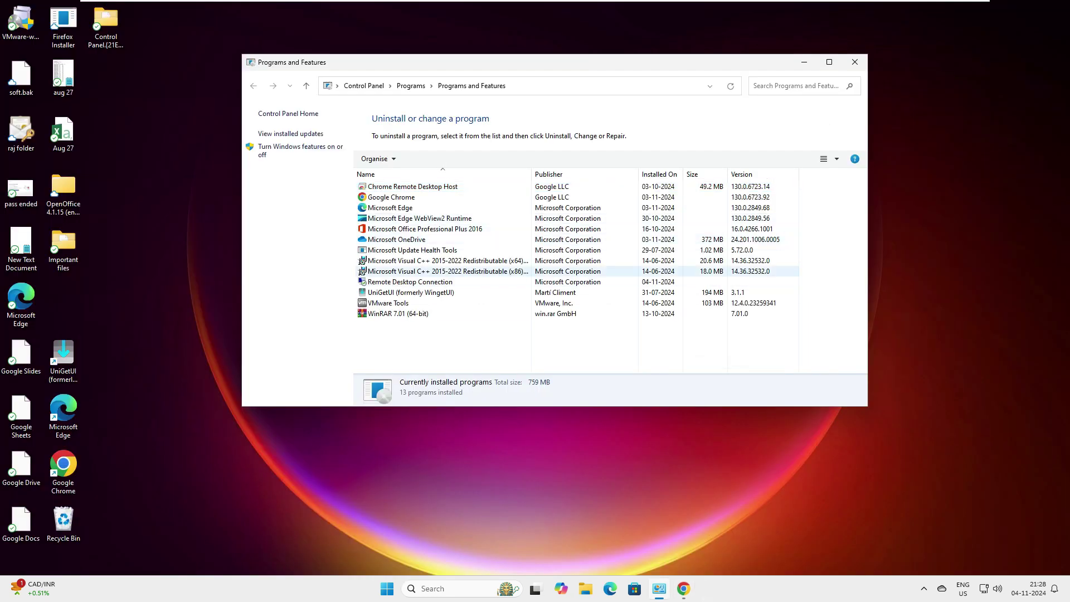
click(409, 282)
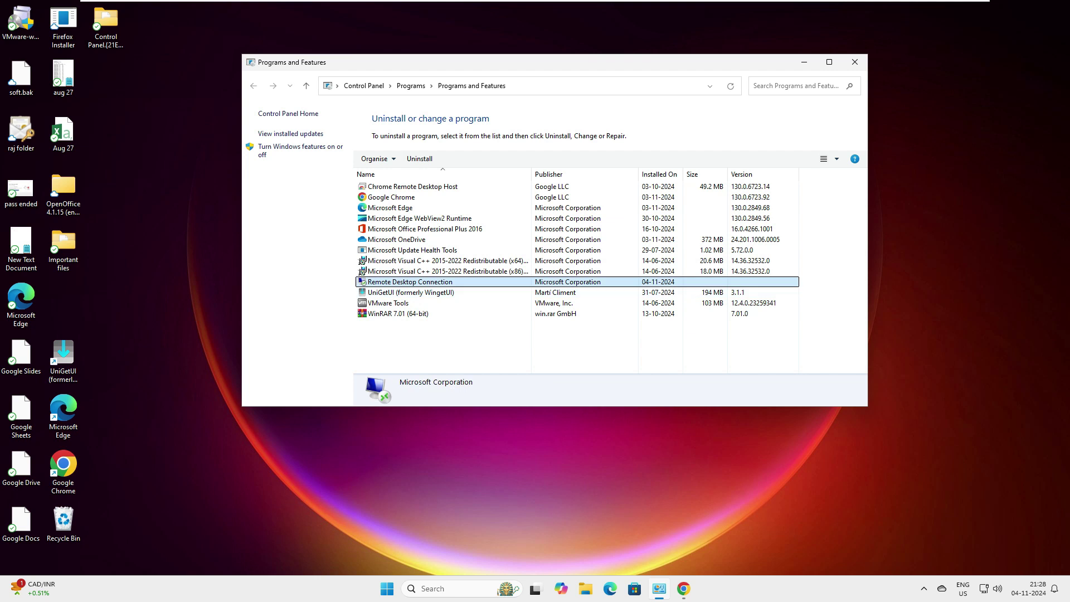
Step: Search Windows for "rdp", launch the Remote Desktop Connection app from the results and close its window
click(433, 588)
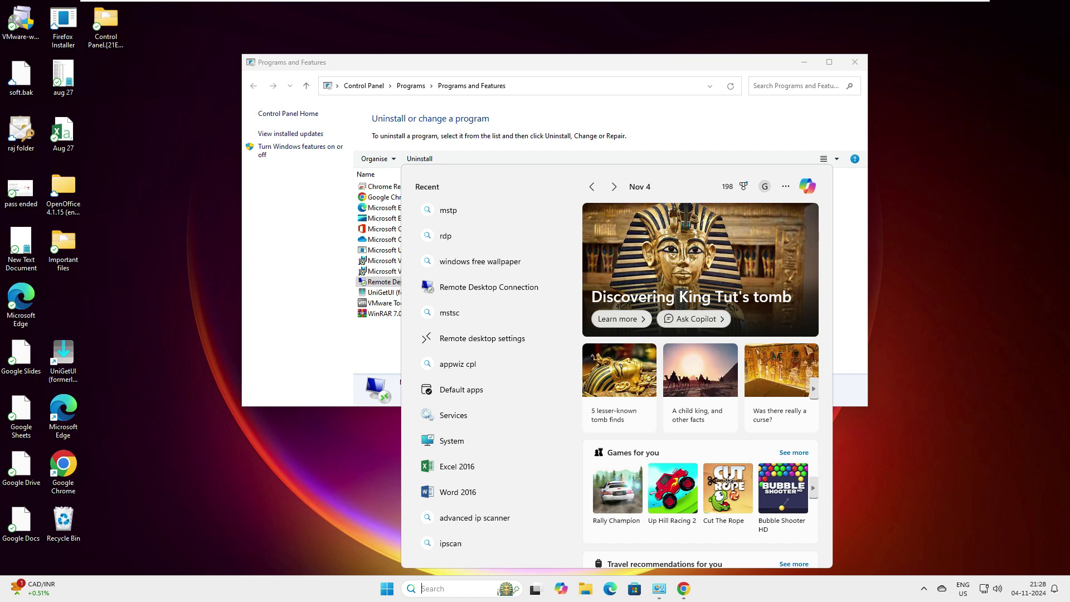
text(rdp)
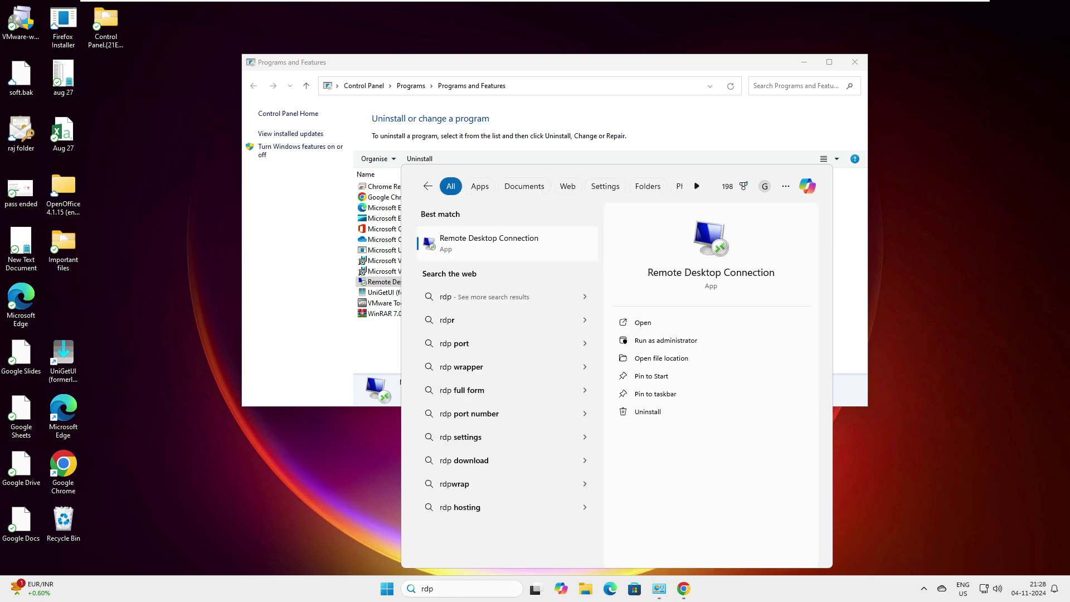
key(Return)
click(635, 116)
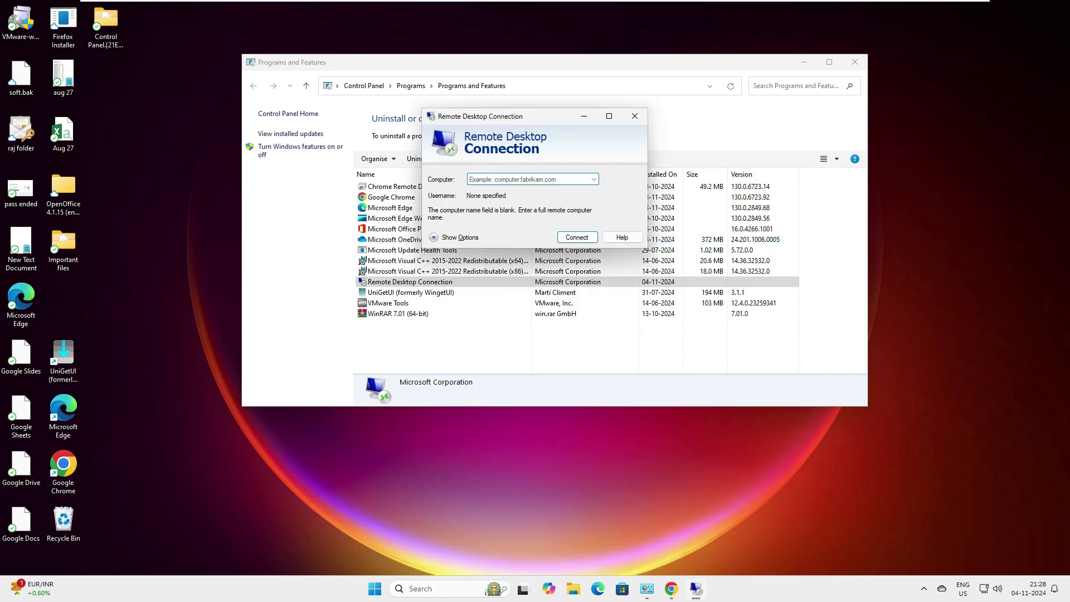
Step: Launch Remote Desktop Connection with the Run command "mstsc" and close its window
key(super+r)
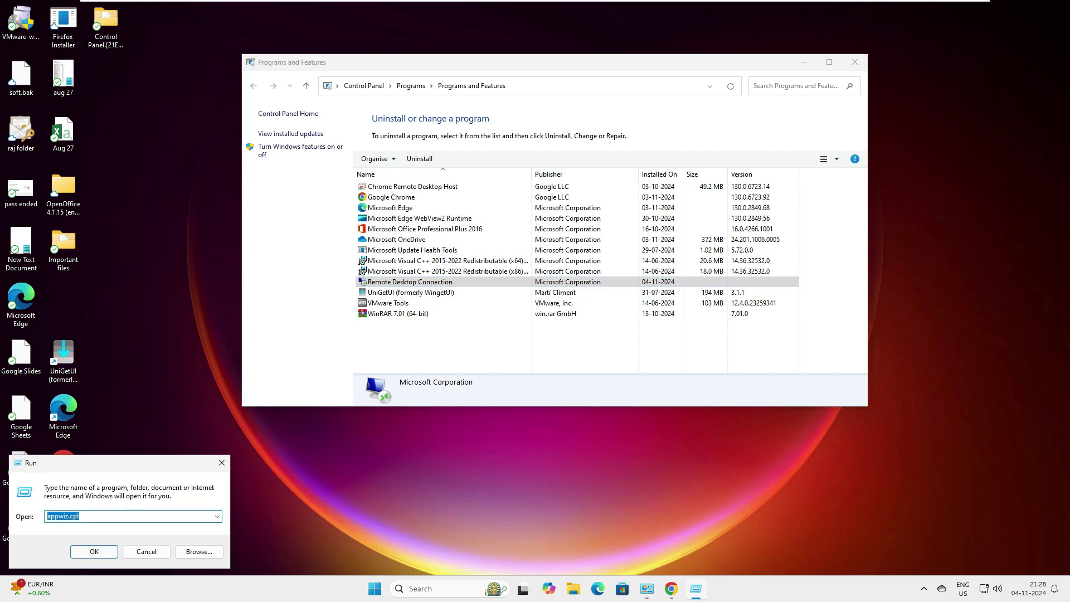
text(mstsc)
key(Return)
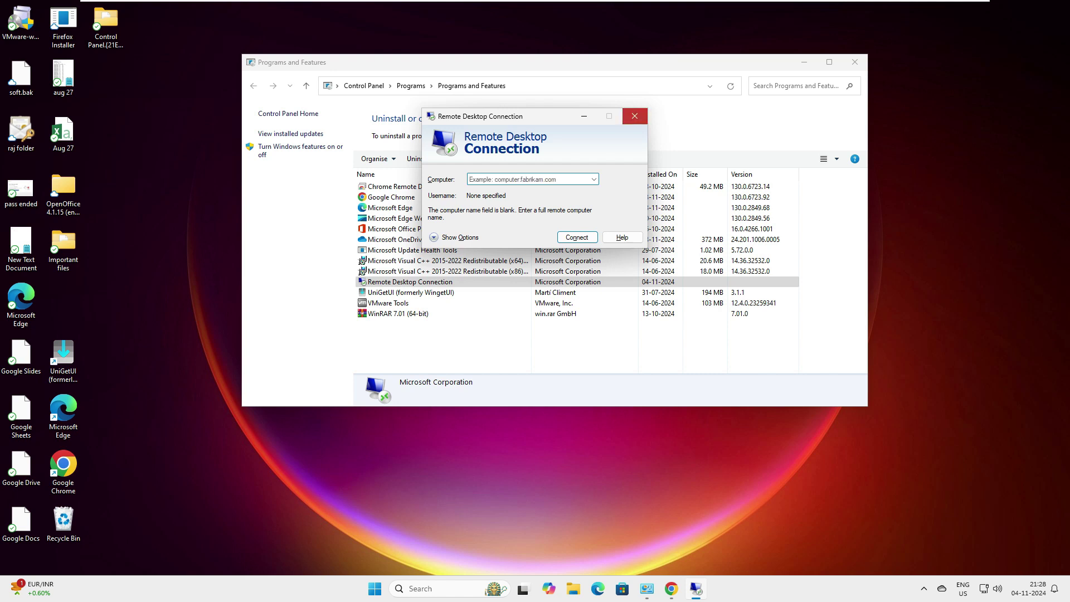
click(634, 116)
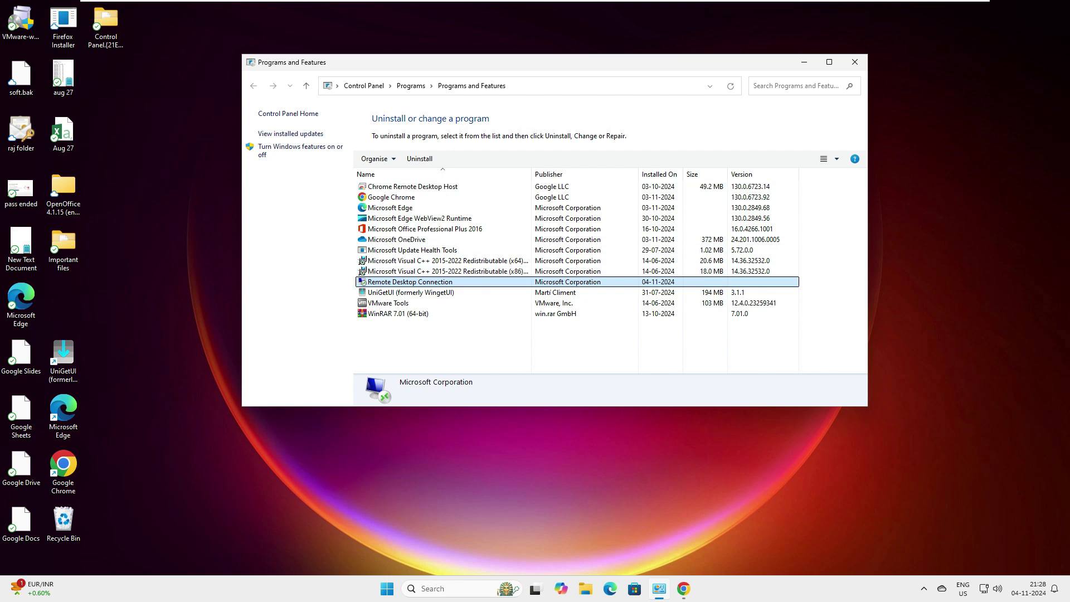